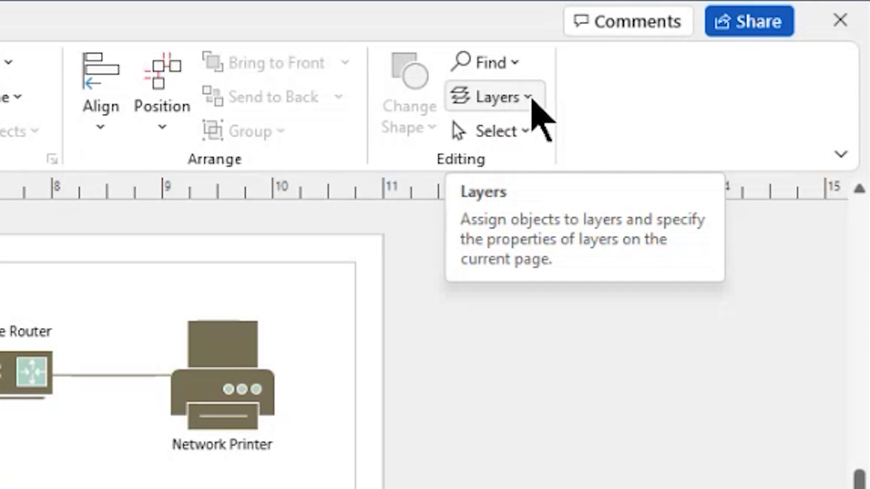
- Open the page's Layer Properties, which list only the Connector layer with 5 shapes
left_click(527, 98)
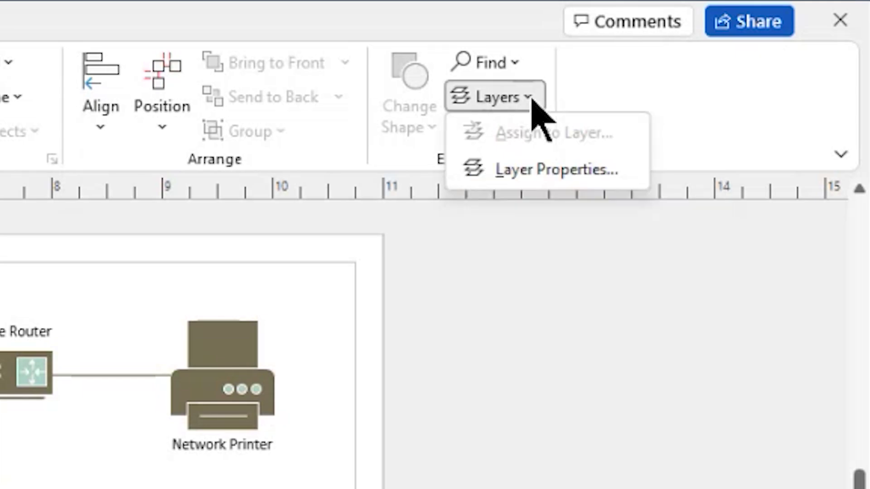
left_click(555, 172)
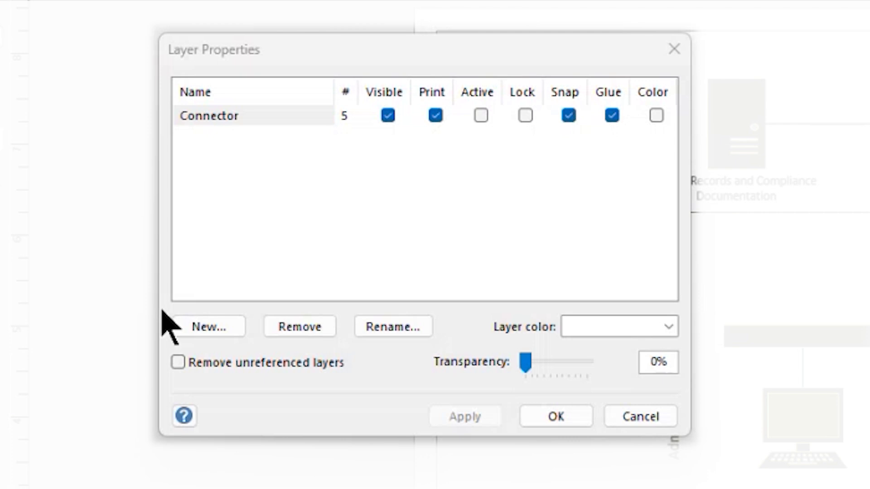
- Create new layers named User Systems, Corporate Systems and Wiring, and apply them
left_click(209, 336)
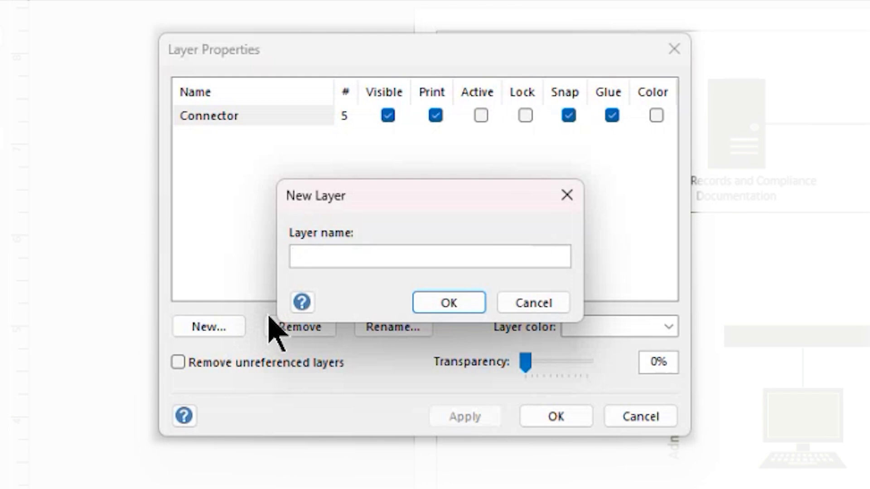
type("User ")
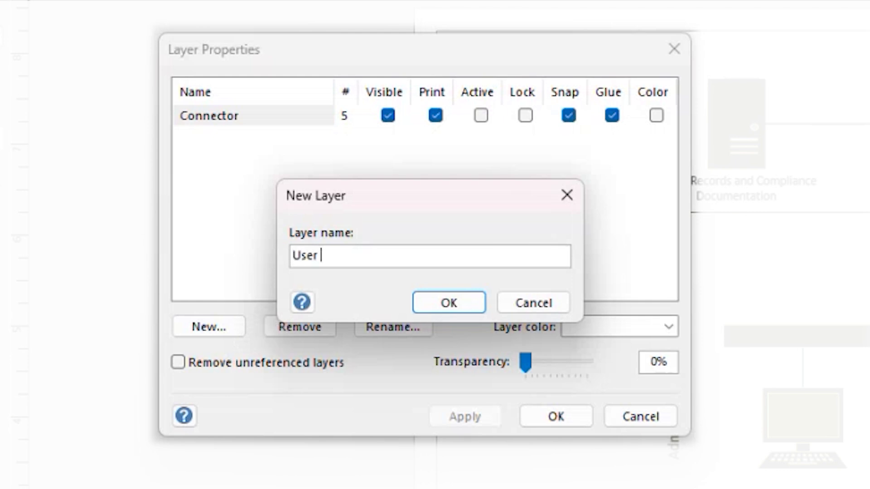
type("Systems")
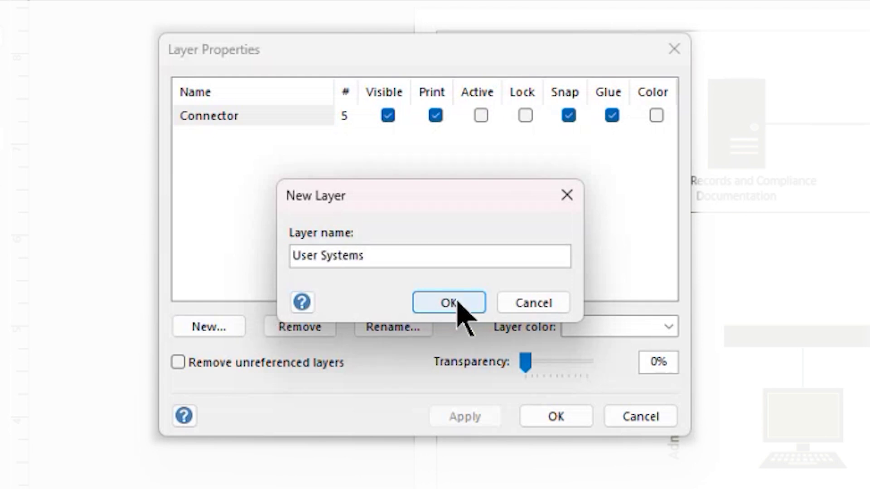
left_click(457, 302)
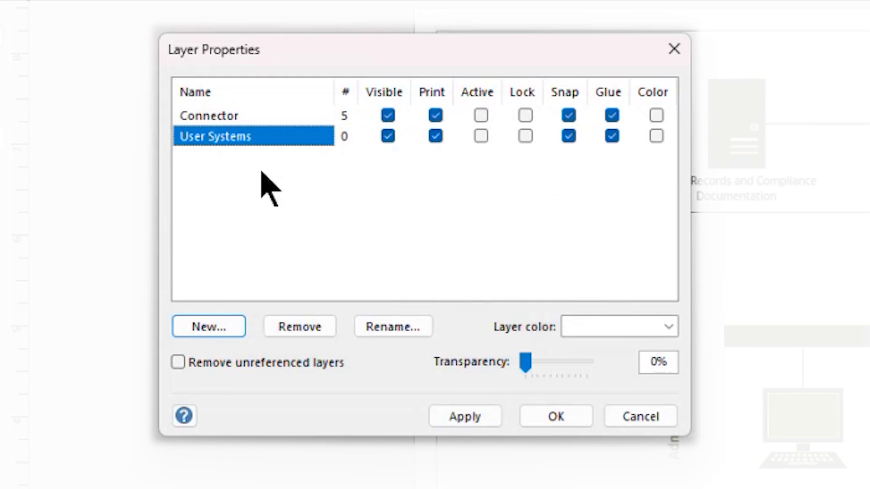
left_click(211, 328)
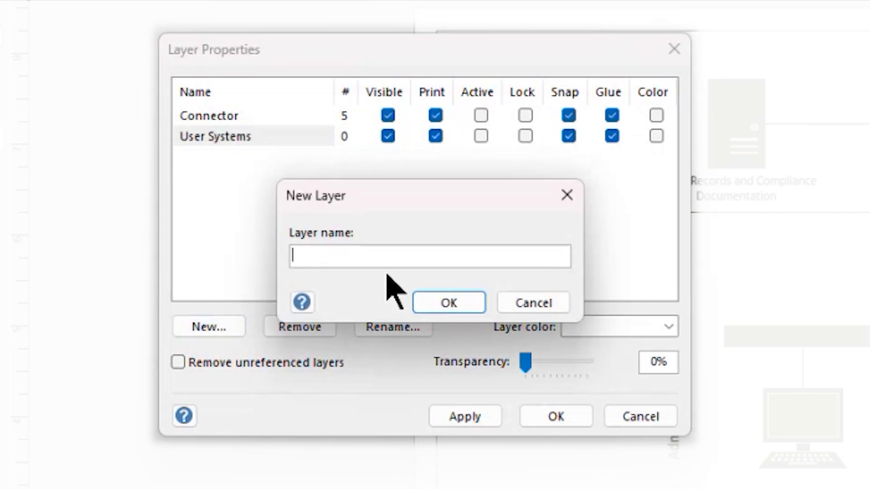
type("Corporate Systems")
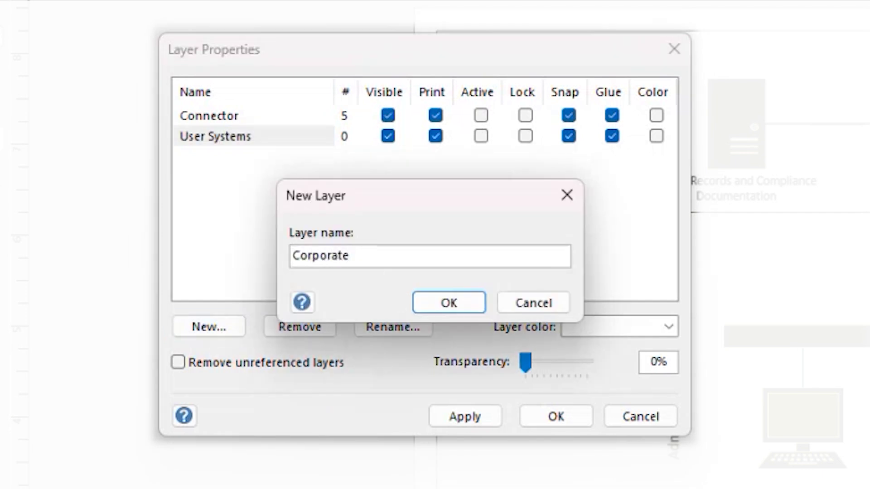
left_click(441, 300)
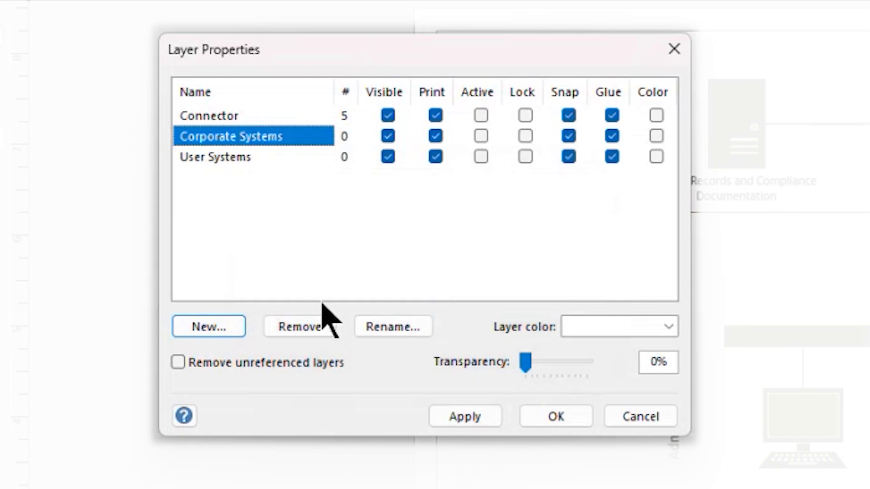
left_click(213, 326)
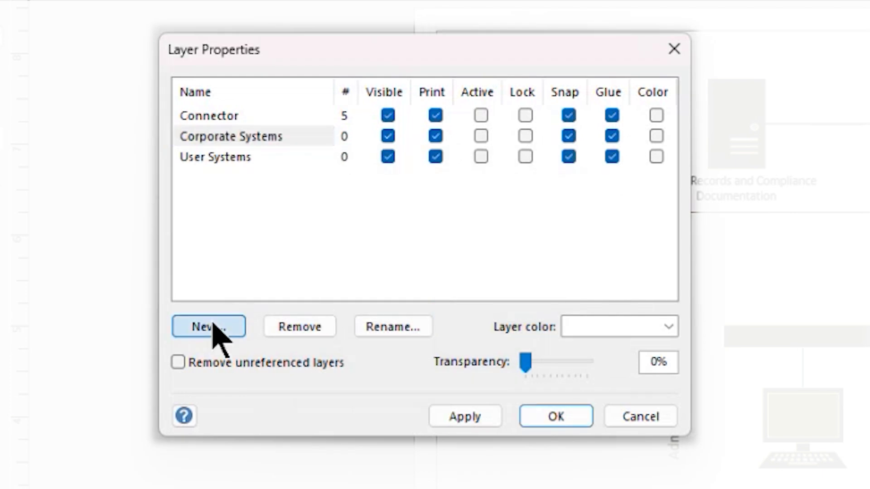
type("Wiring")
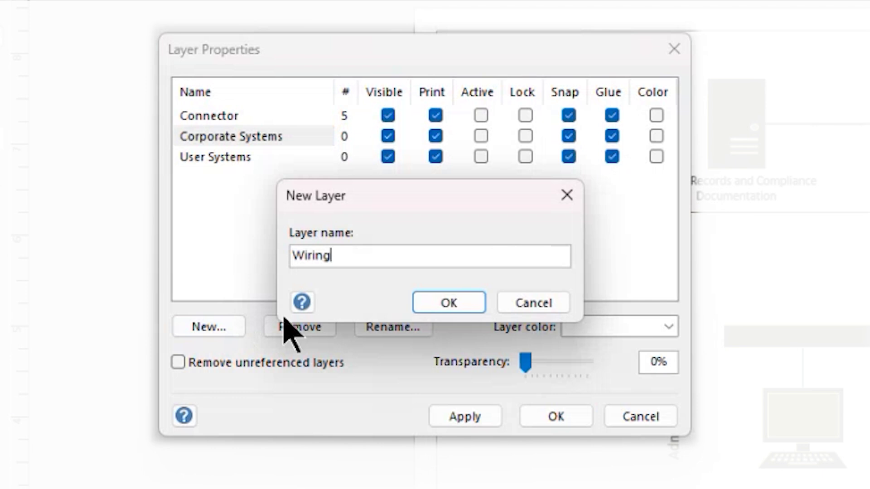
left_click(462, 303)
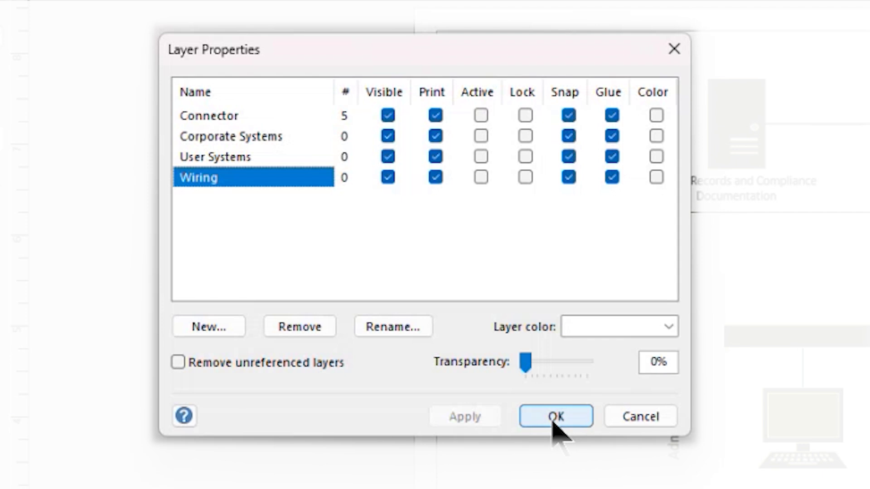
left_click(554, 417)
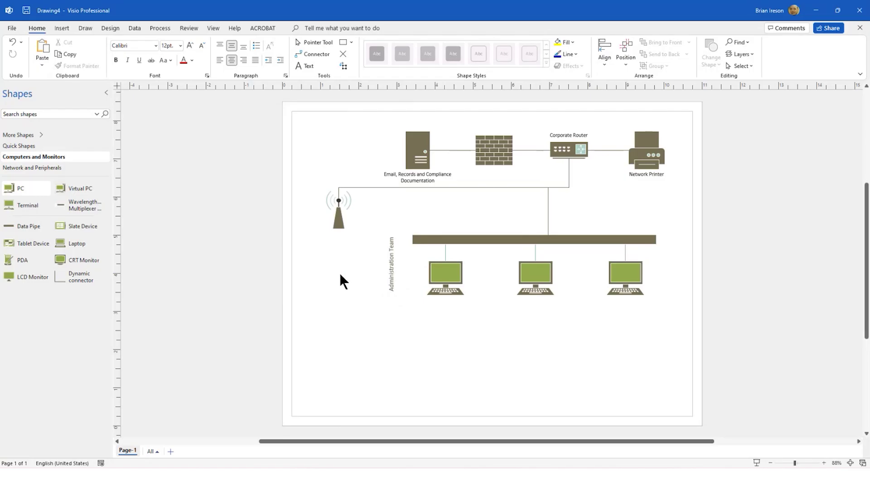
- Select the three Administration Team PCs and assign them to the User Systems layer
left_click(444, 277)
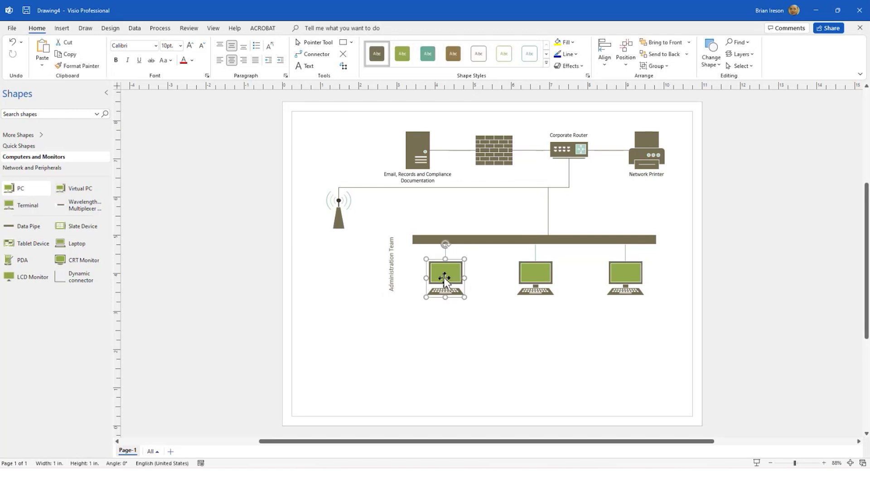
left_click(533, 271, "shift")
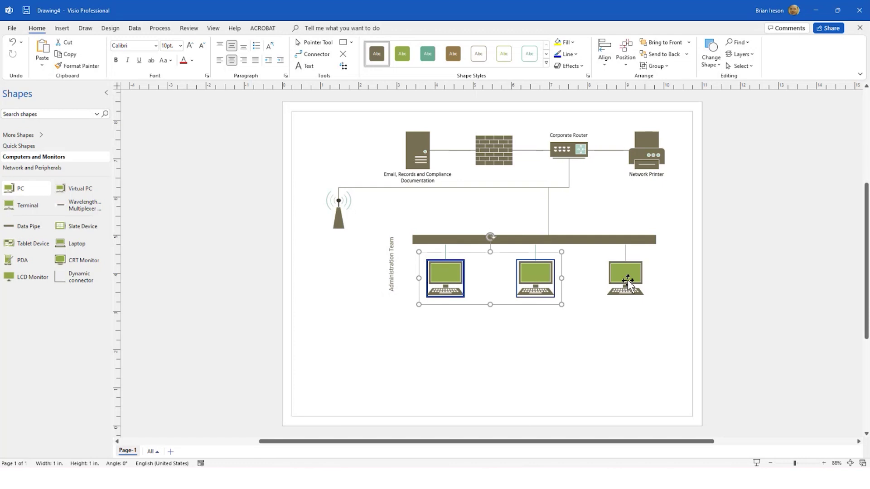
left_click(625, 277, "shift")
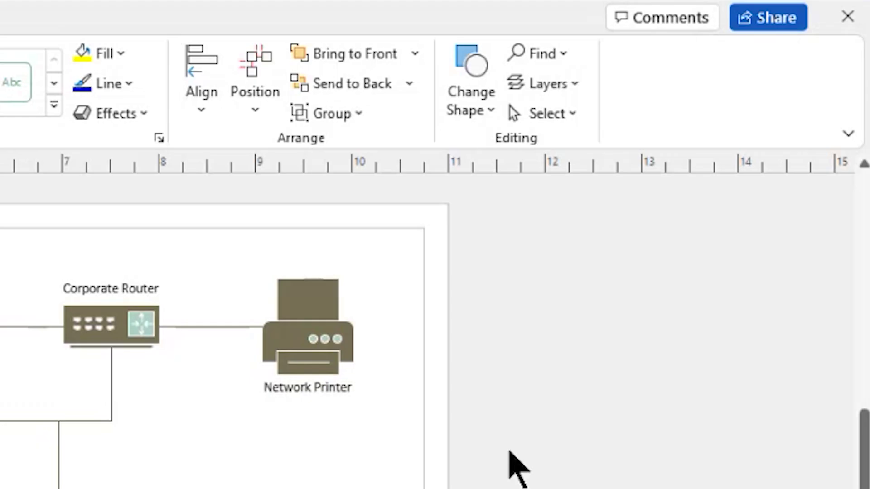
left_click(574, 85)
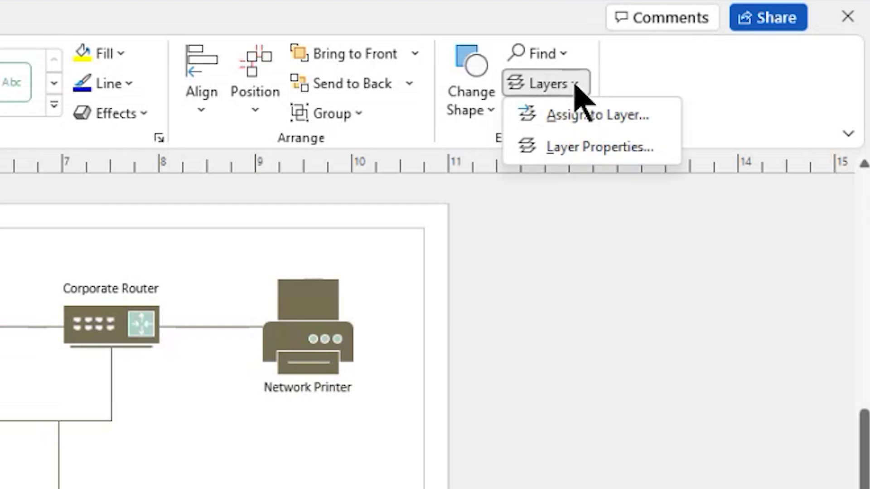
left_click(666, 131)
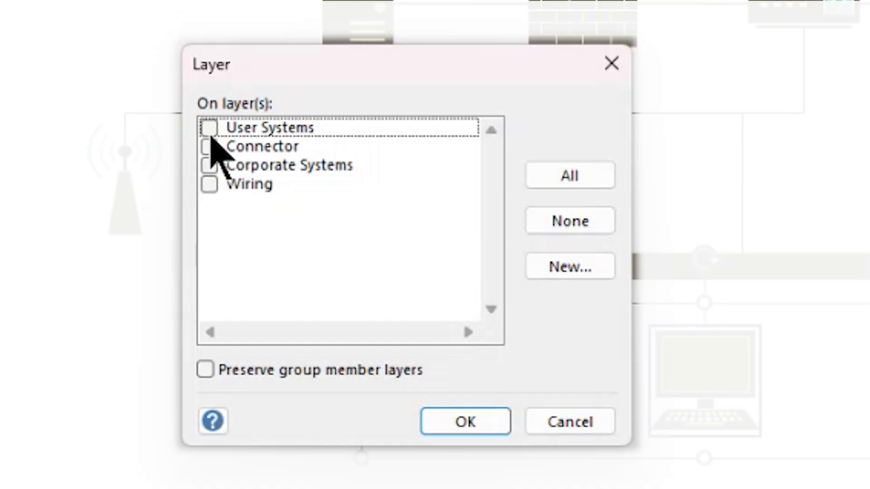
left_click(208, 130)
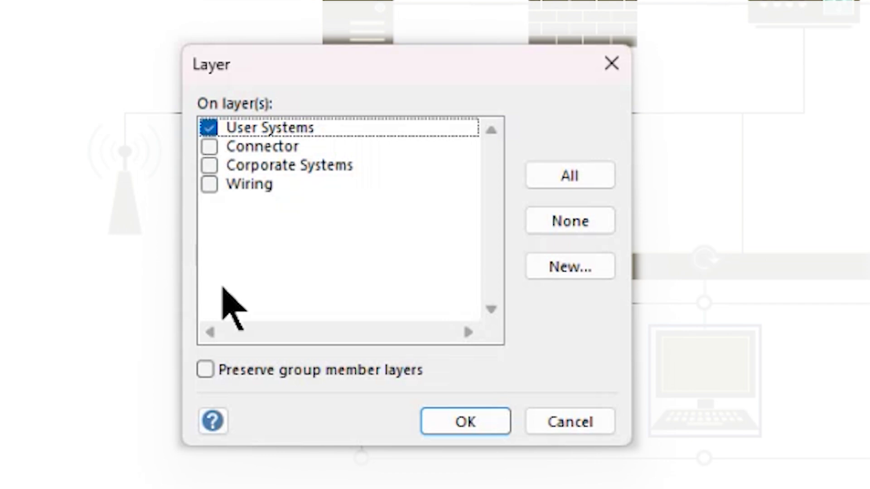
left_click(453, 422)
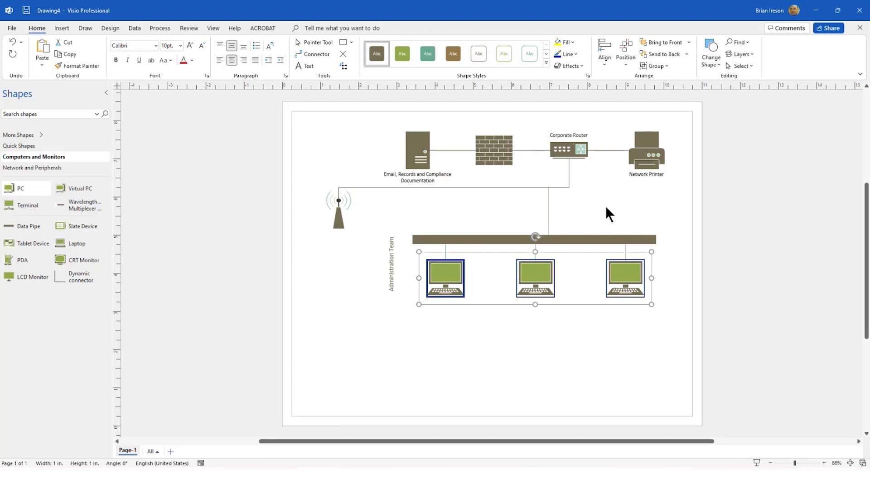
- Assign the Network Printer, Corporate Router, firewall, server and antenna to the Corporate Systems layer
left_click(640, 154)
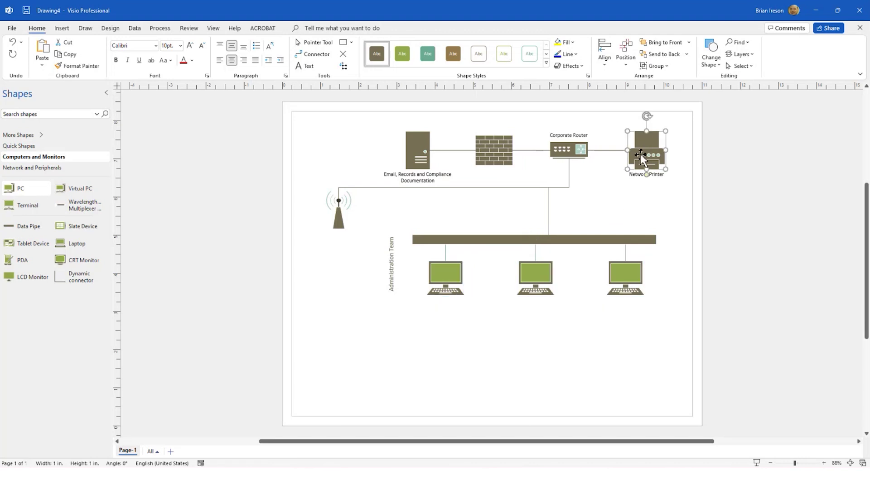
left_click(570, 151, "shift")
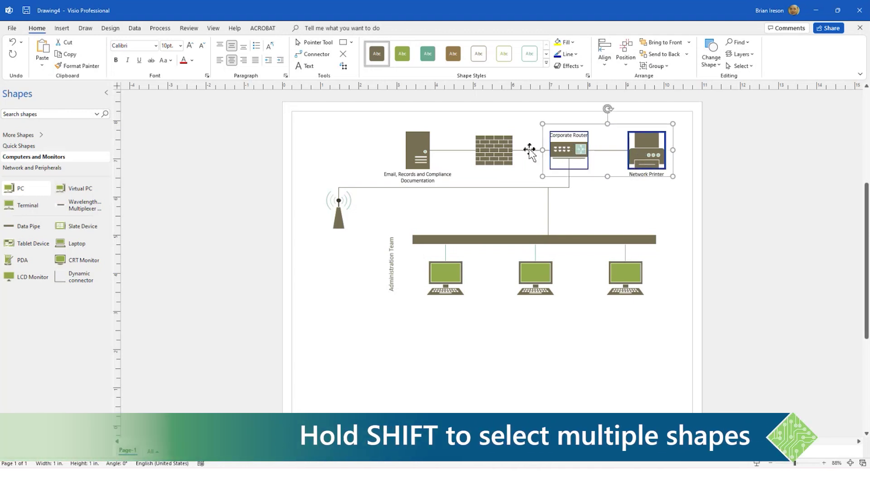
left_click(498, 150, "shift")
left_click(428, 154, "shift")
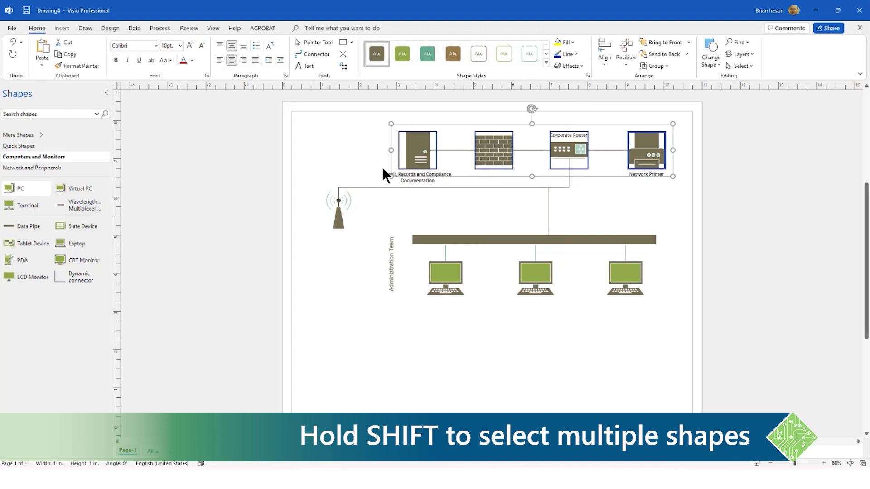
left_click(338, 217, "shift")
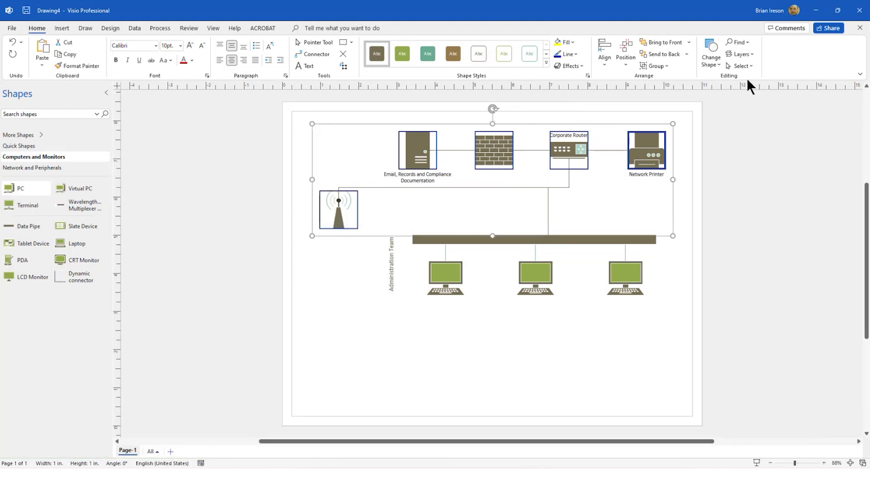
left_click(751, 54)
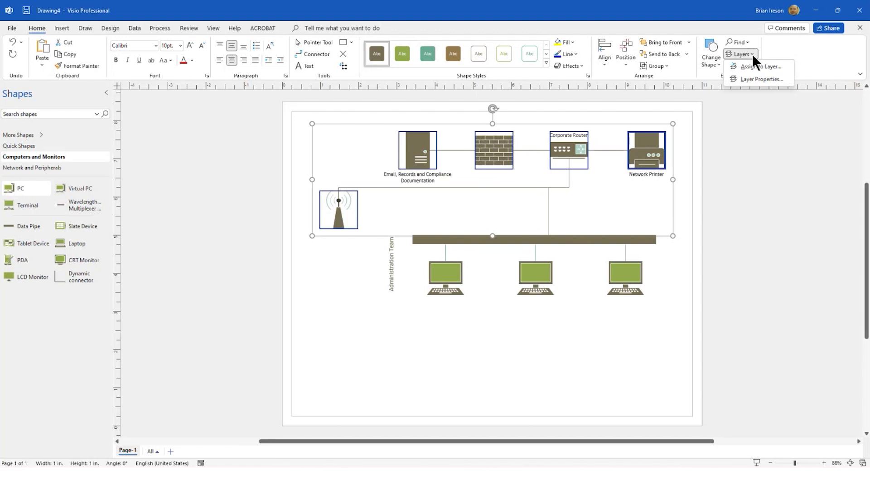
left_click(783, 65)
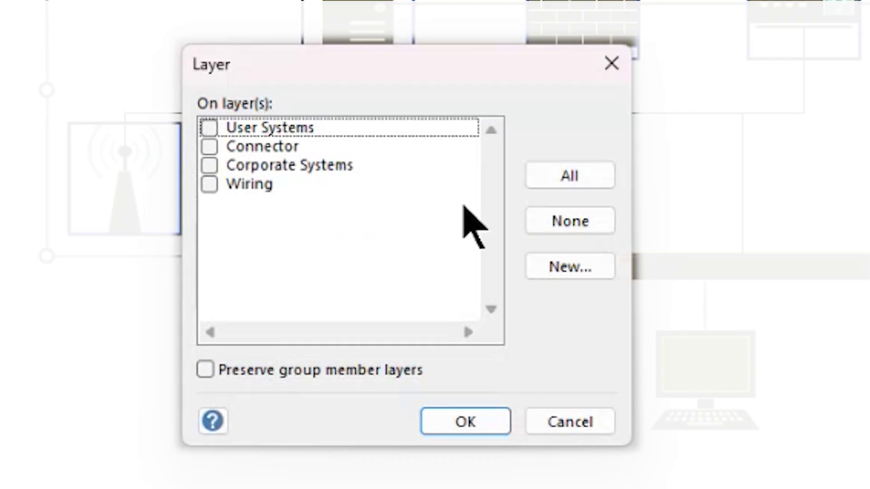
left_click(210, 167)
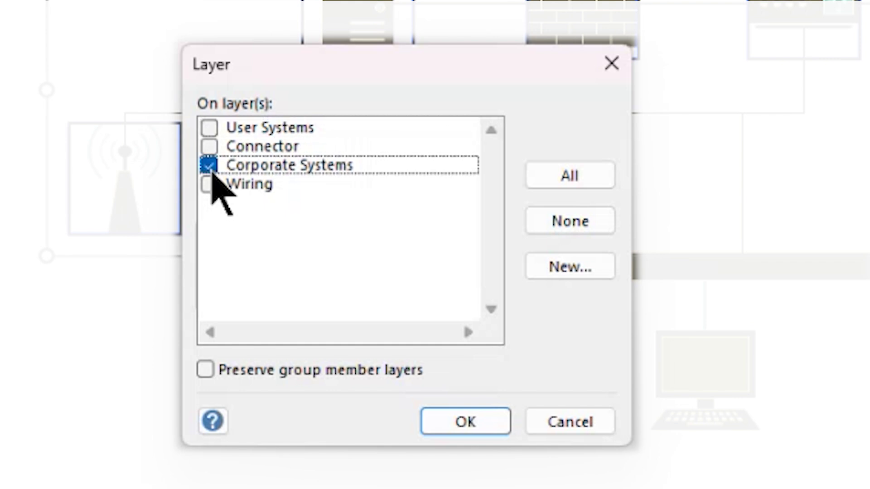
left_click(470, 421)
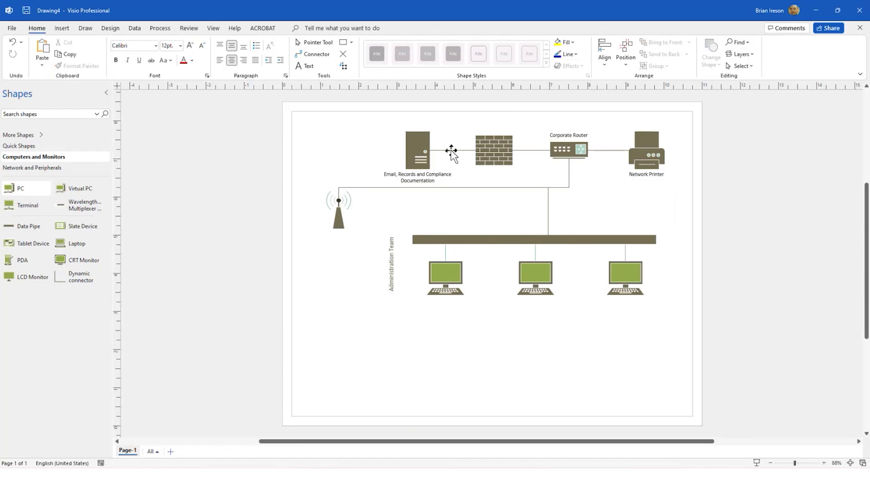
left_click(451, 151)
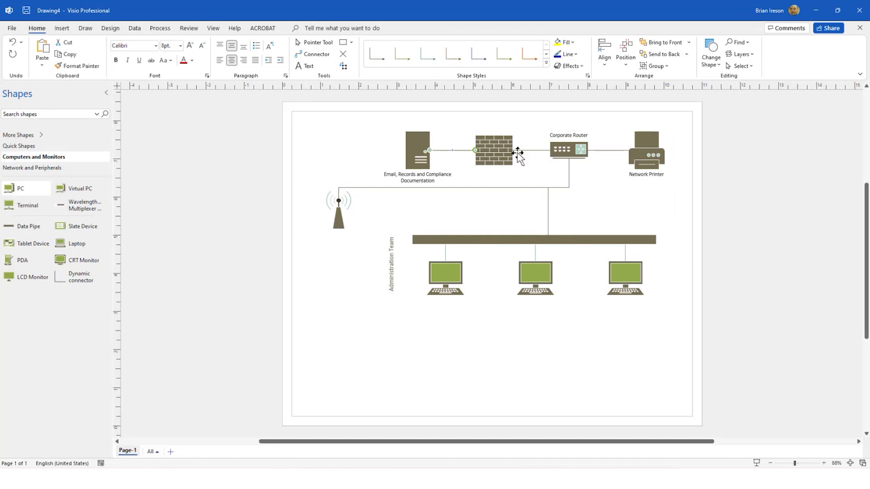
- Move the device connectors and the bus bar onto Wiring, removing them from Connector
left_click(530, 150, "shift")
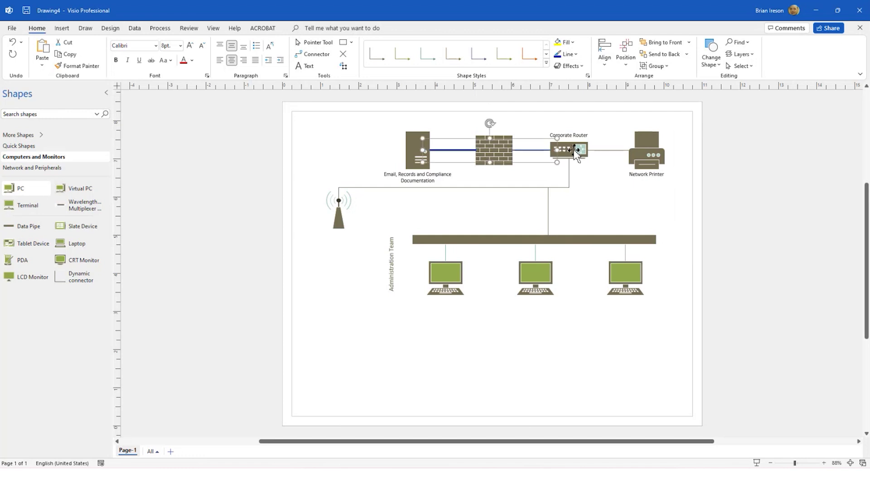
left_click(604, 150, "shift")
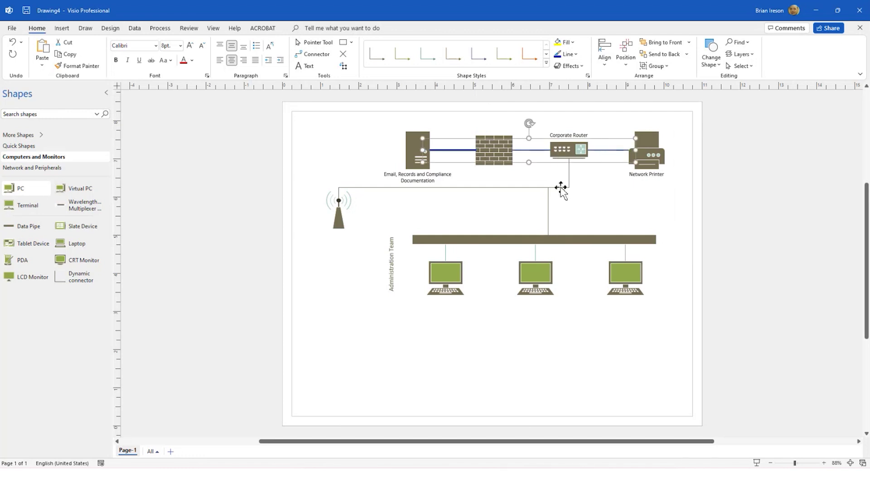
left_click(561, 188, "shift")
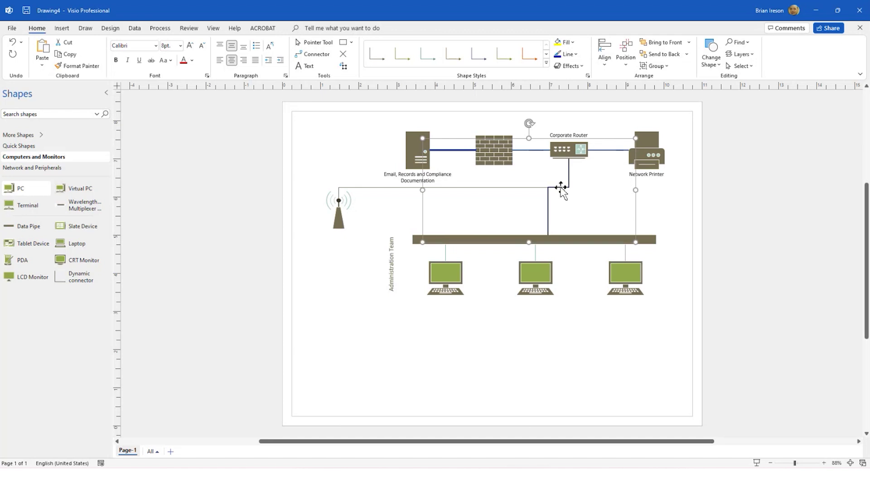
left_click(518, 187, "shift")
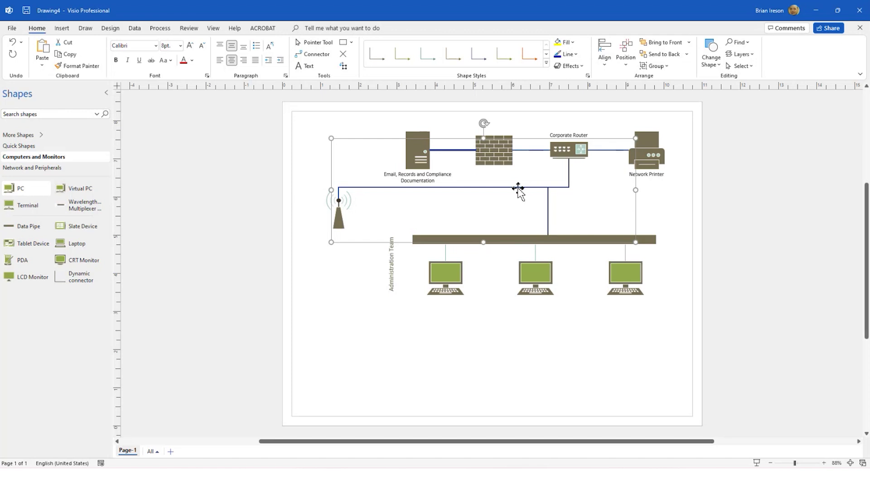
left_click(575, 239, "shift")
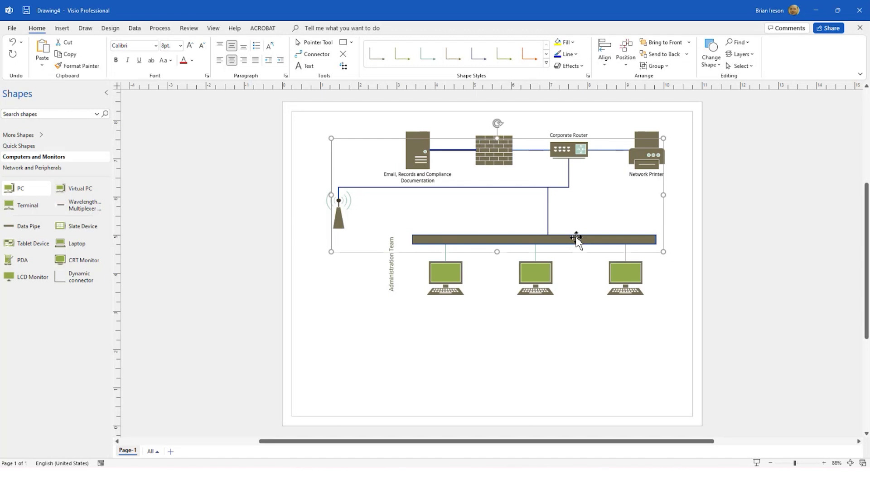
left_click(751, 55)
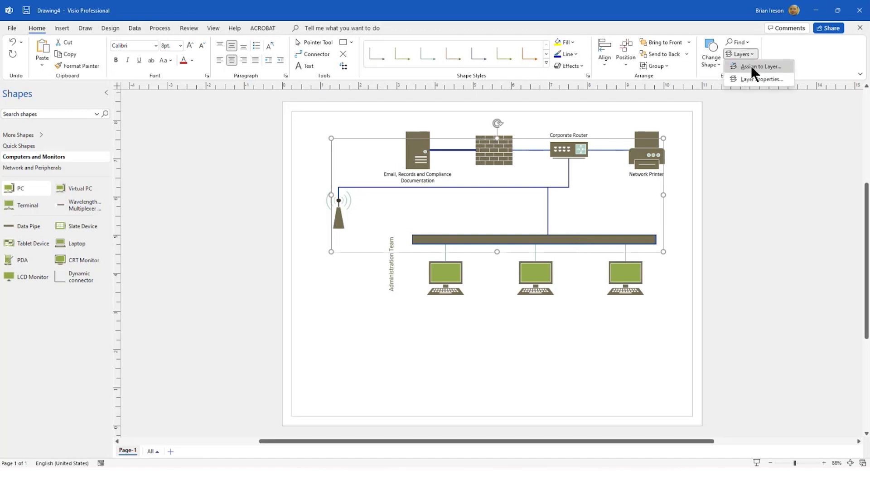
left_click(750, 65)
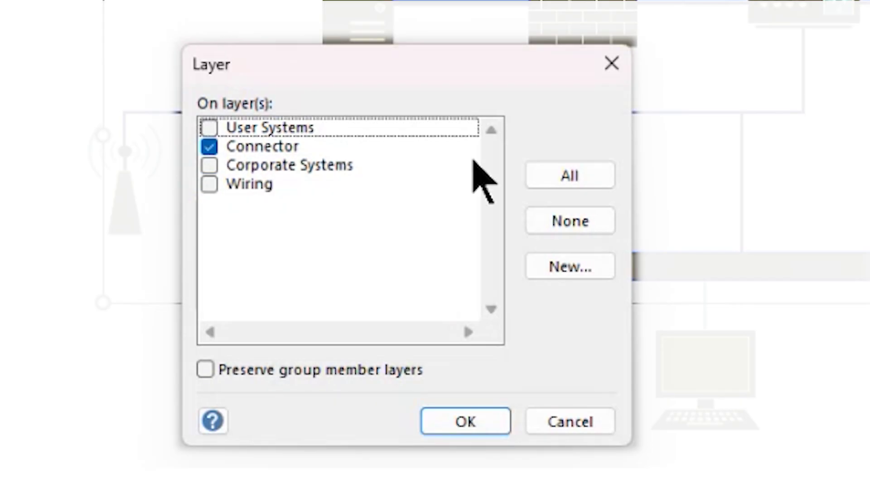
left_click(209, 184)
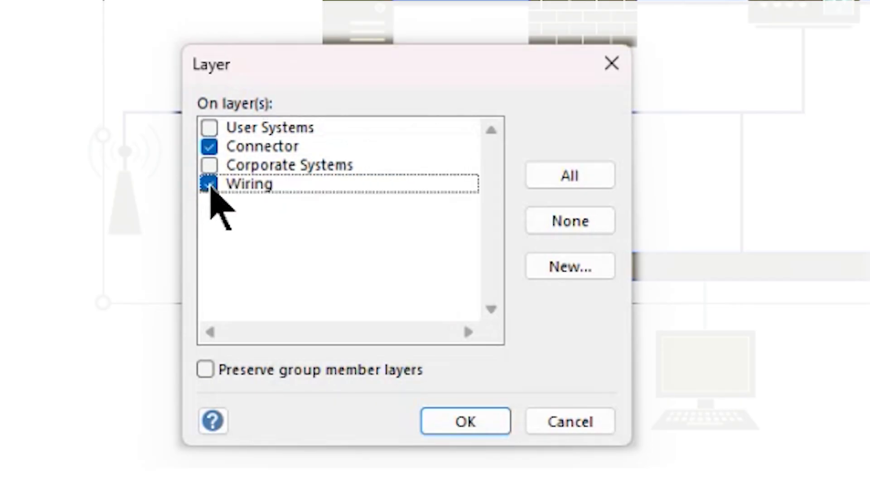
left_click(210, 146)
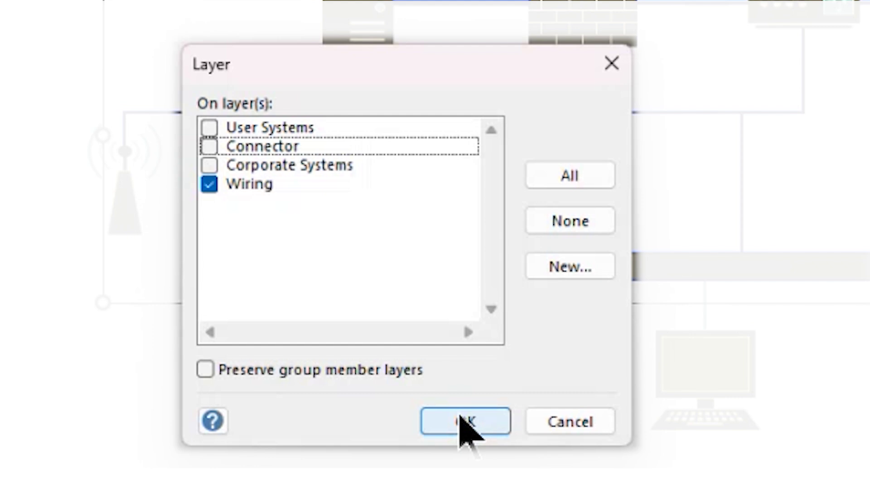
left_click(463, 421)
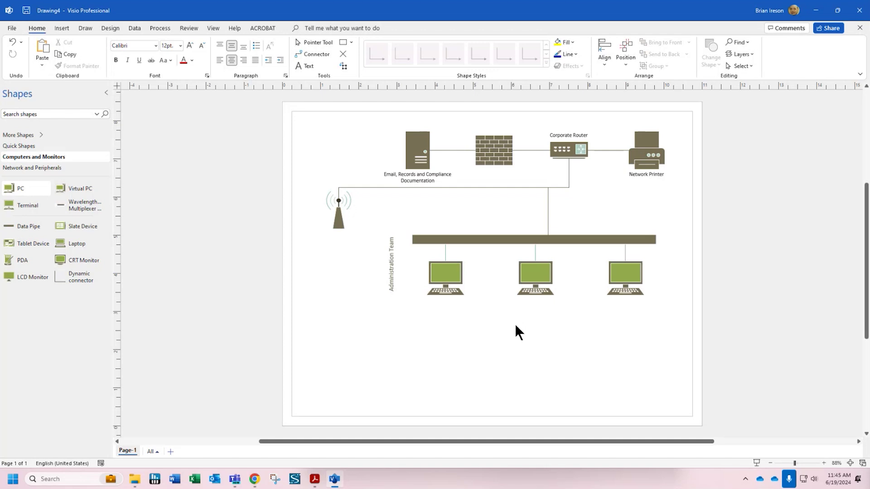
- Remove the empty Connector layer in Layer Properties and confirm the deletion
left_click(742, 54)
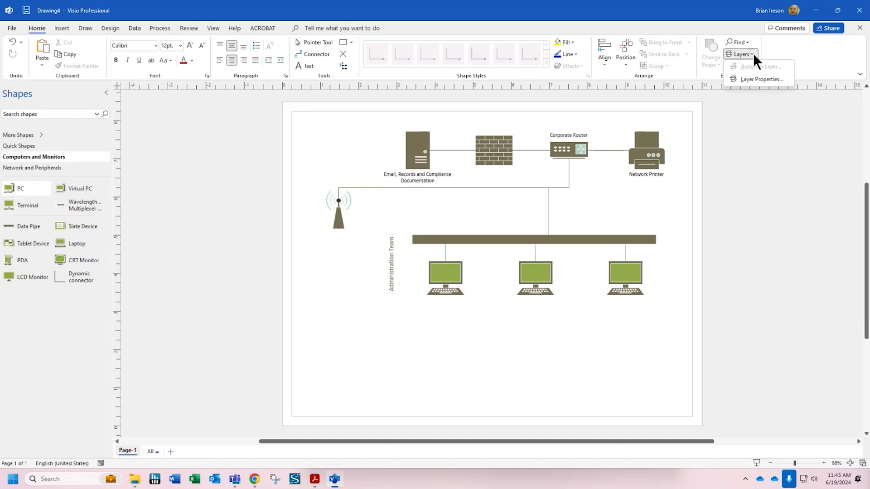
left_click(758, 77)
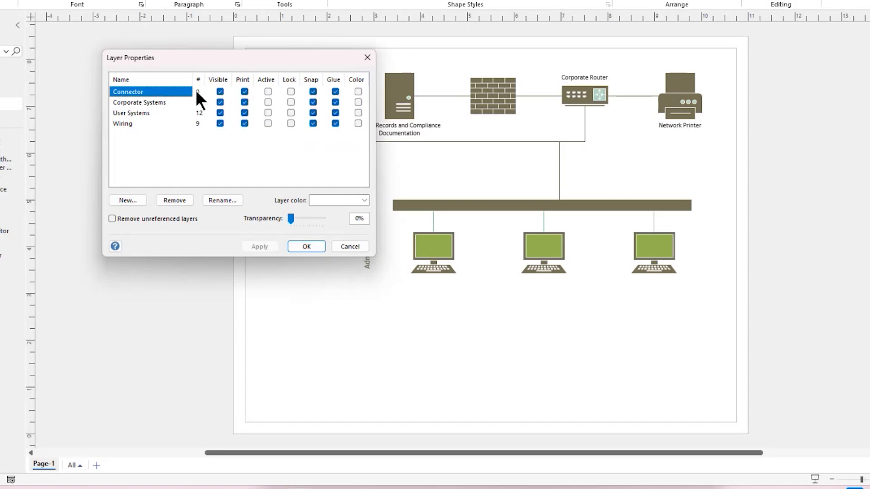
left_click(177, 200)
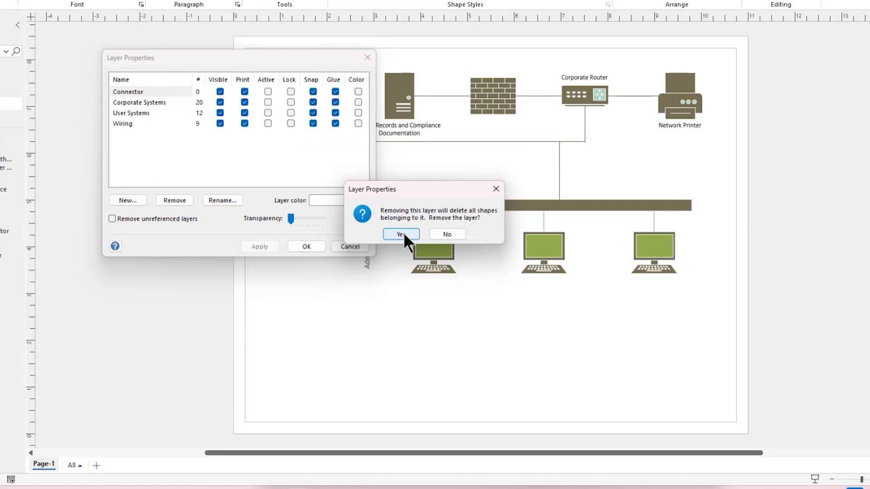
left_click(401, 235)
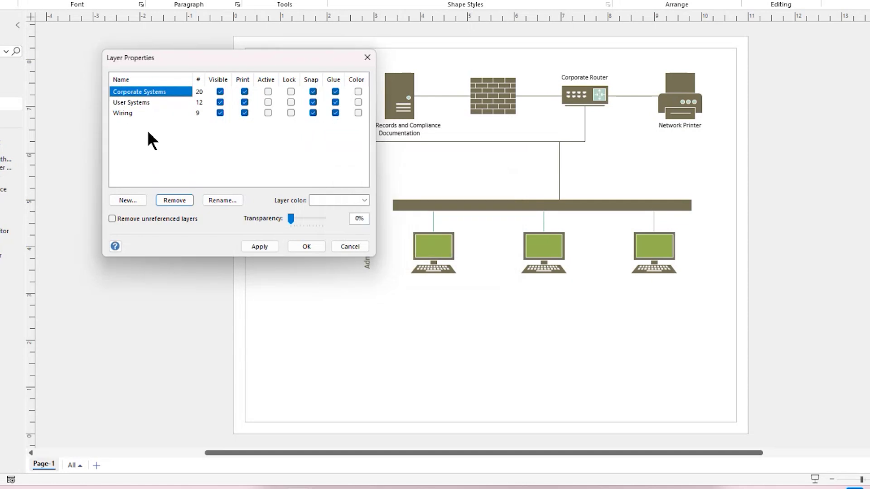
- Hide and re-show User Systems to check its three computers, then make it the active layer
left_click(220, 102)
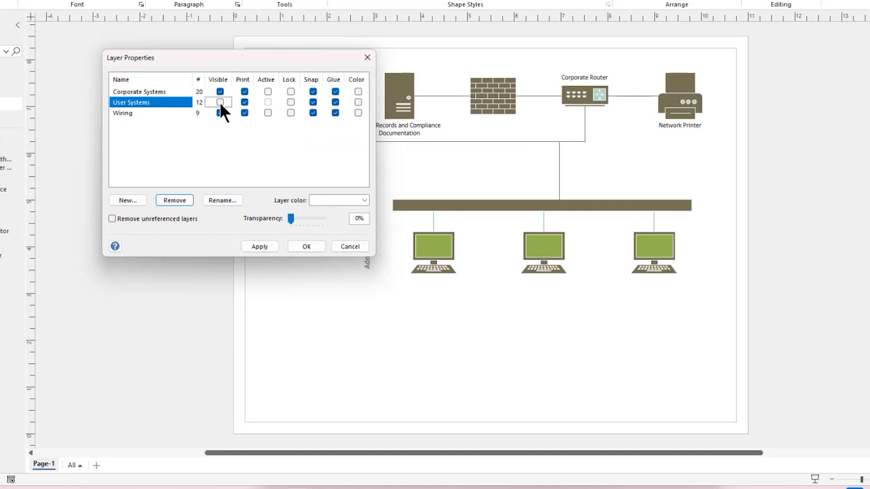
left_click(257, 244)
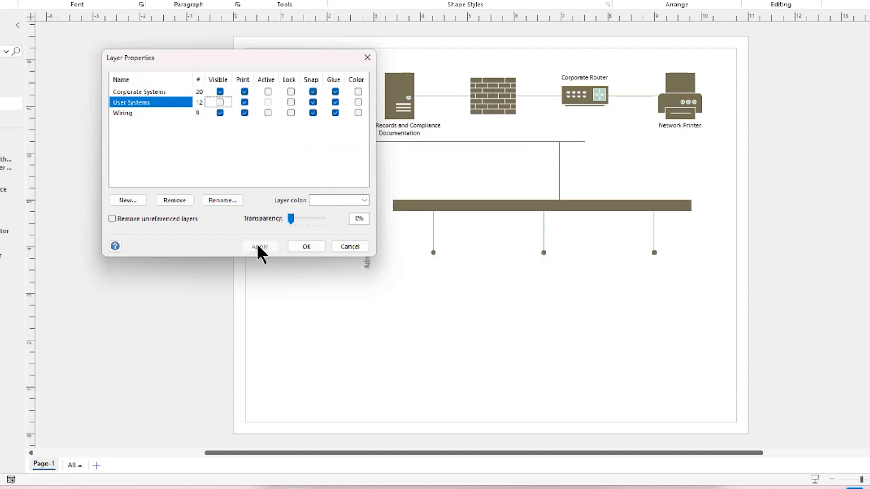
left_click(219, 100)
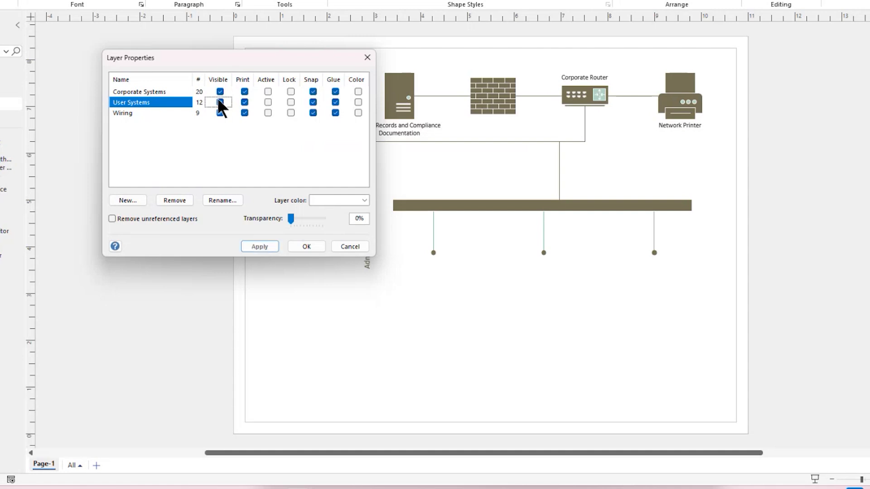
left_click(256, 245)
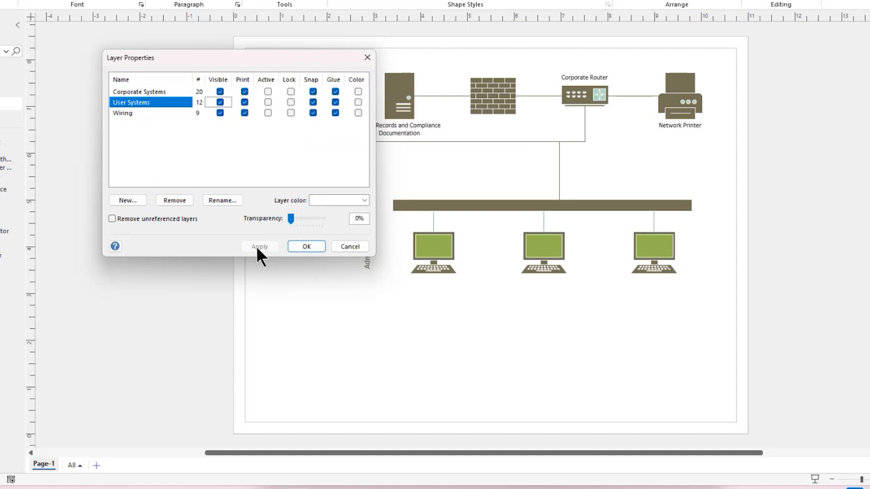
left_click(267, 102)
- Drop two new PC shapes side by side below the three computers
left_click(299, 246)
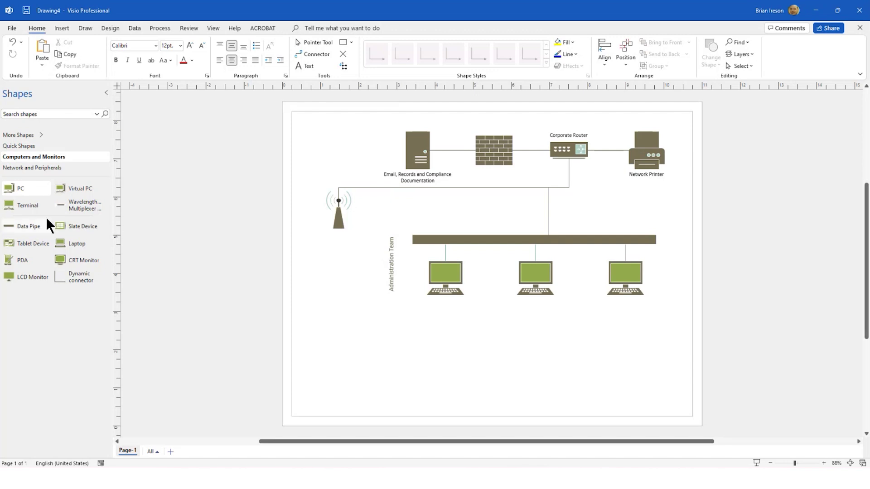
left_click_drag(20, 188, 493, 323)
left_click_drag(20, 189, 583, 325)
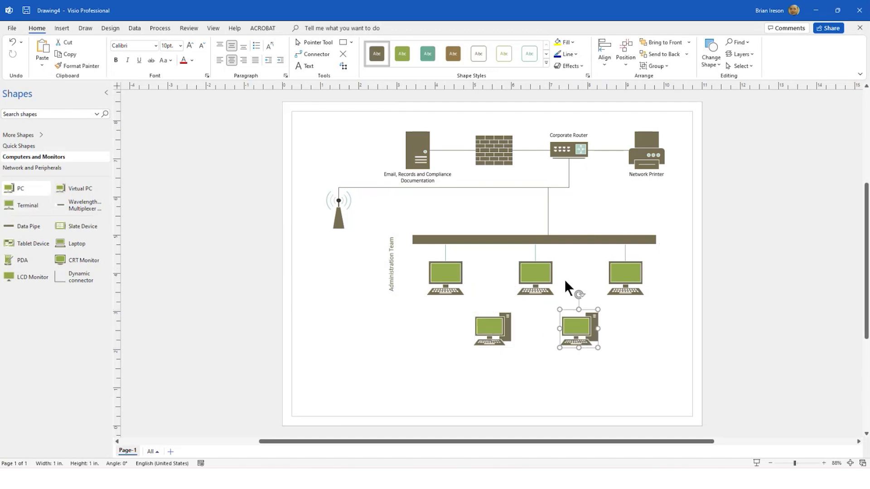
- Connect both new PCs to the Ethernet bus by dragging its control handles onto them
left_click(556, 239)
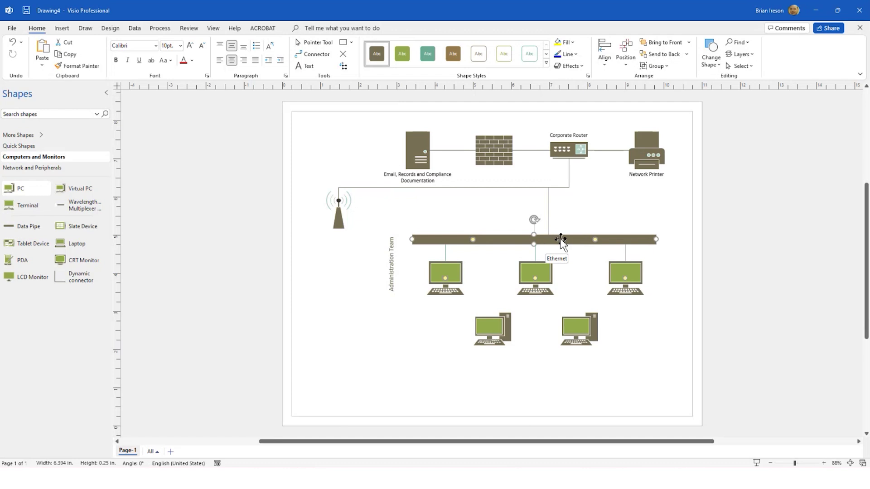
left_click(594, 239)
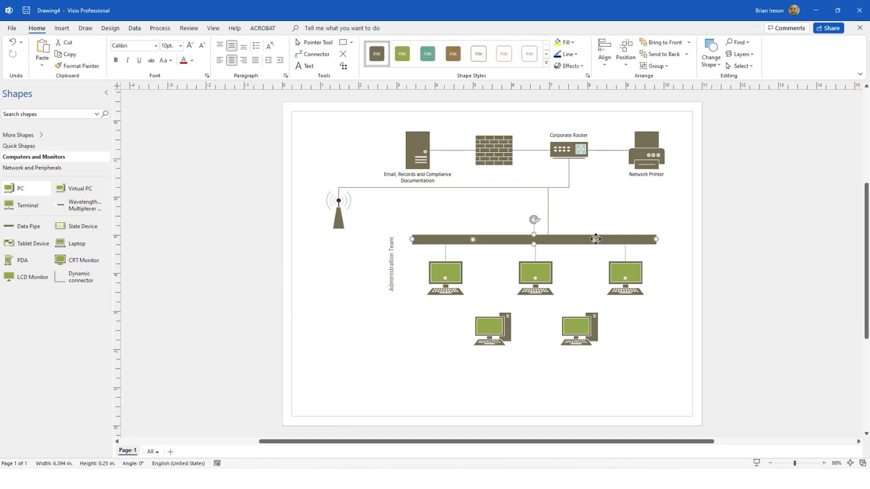
left_click_drag(595, 239, 577, 325)
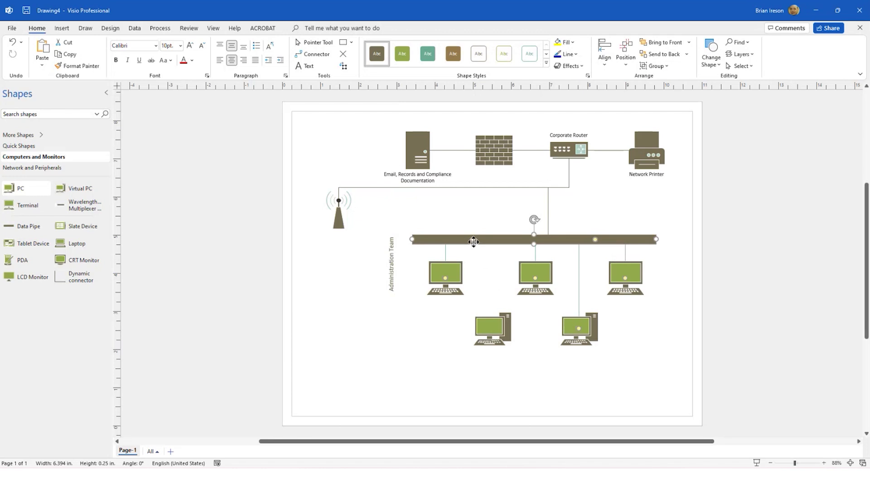
left_click_drag(473, 241, 493, 327)
left_click(747, 55)
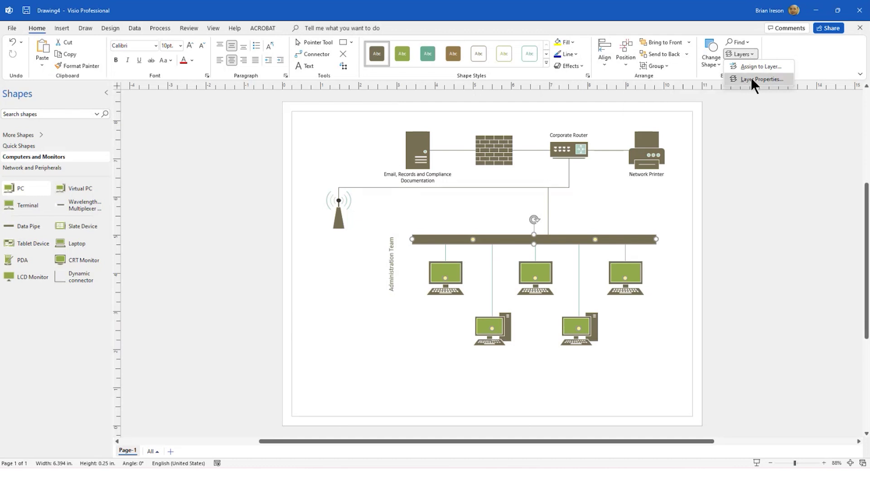
left_click(752, 79)
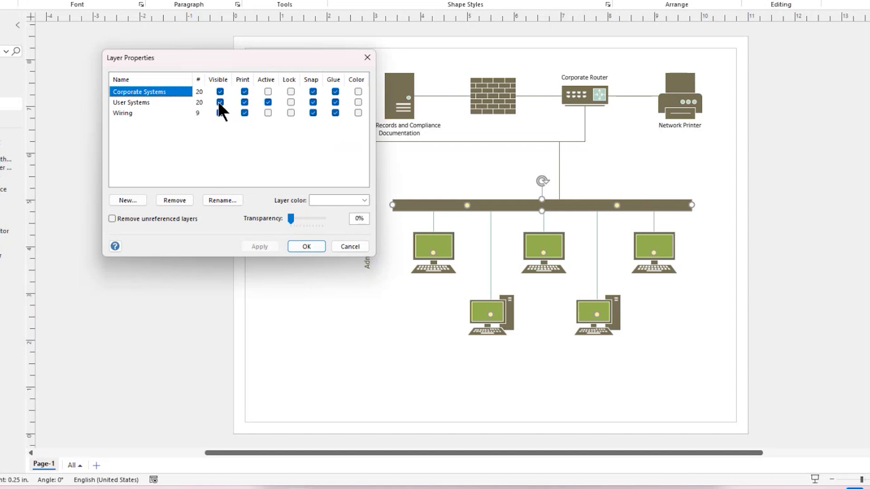
left_click(219, 102)
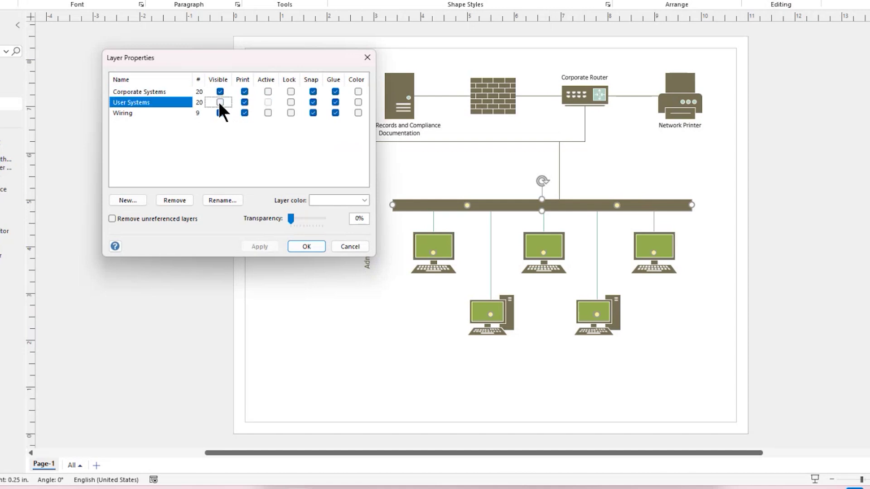
left_click(261, 247)
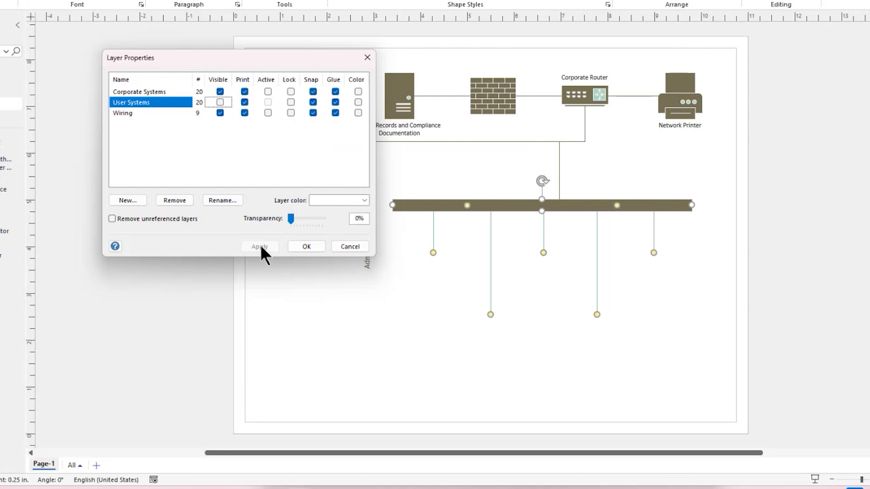
key("space")
left_click(258, 245)
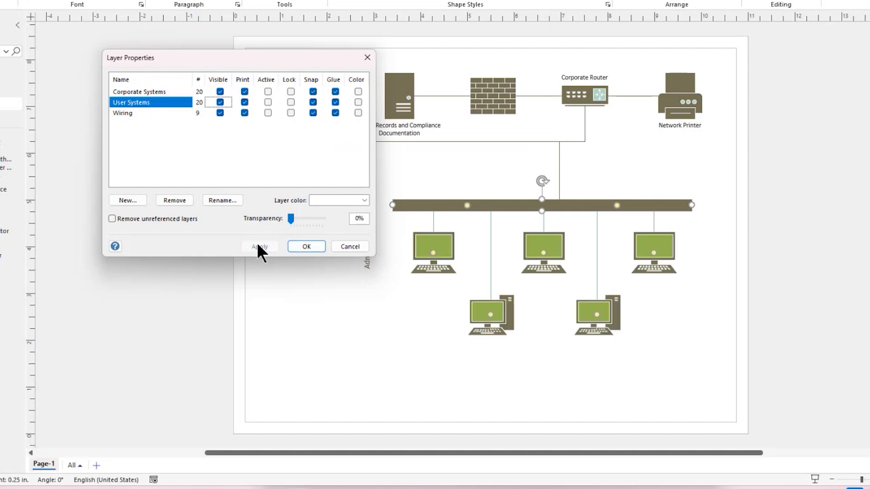
left_click(308, 249)
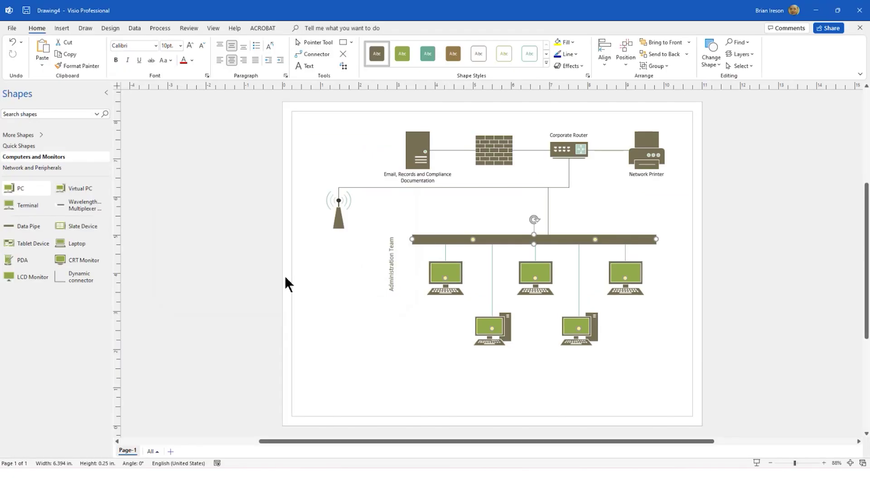